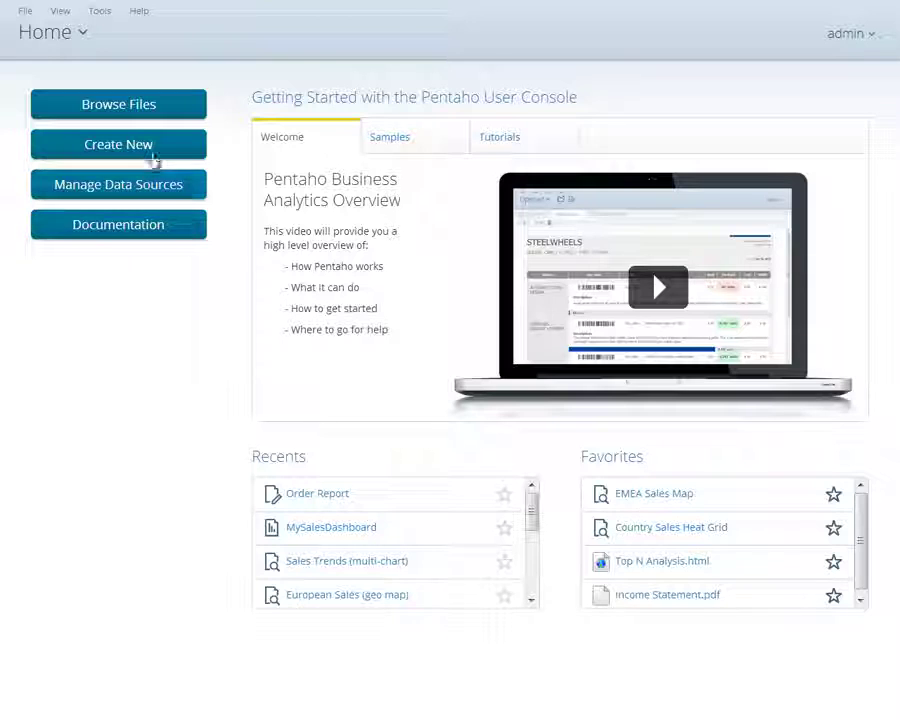
Step: Look through the Create New and File menus, then reopen the new-content choices for an Interactive Report
{"action": "left_click", "coordinate": [157, 150]}
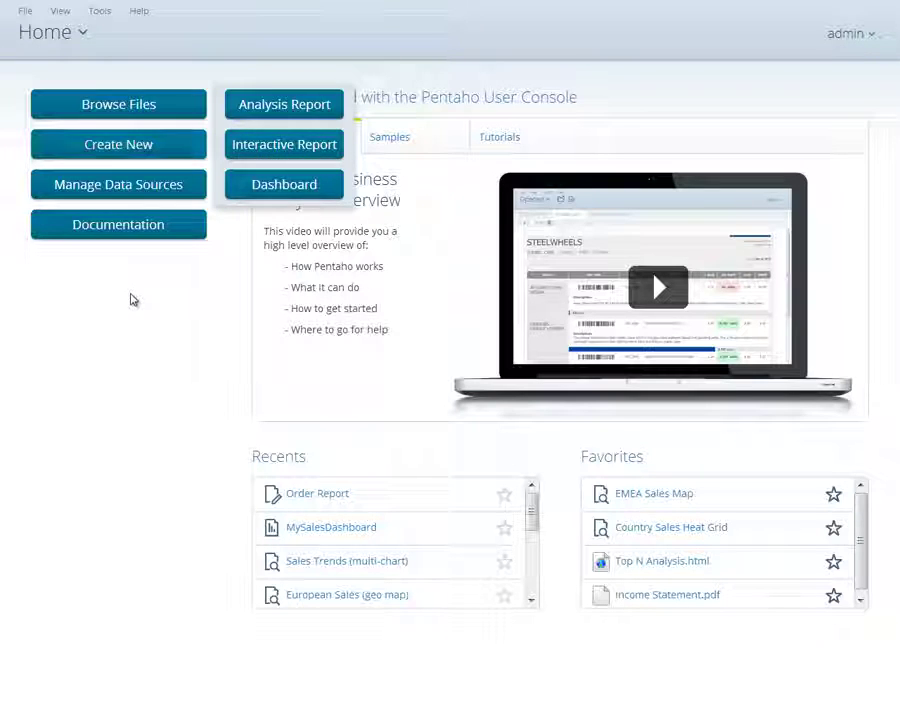
{"action": "left_click", "coordinate": [134, 299]}
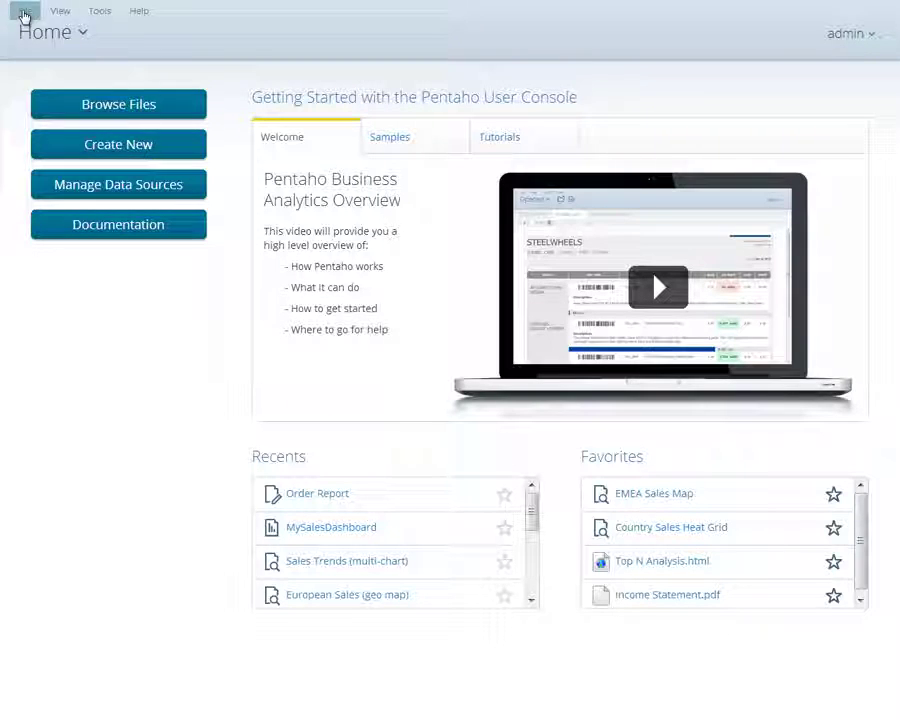
{"action": "left_click", "coordinate": [25, 12]}
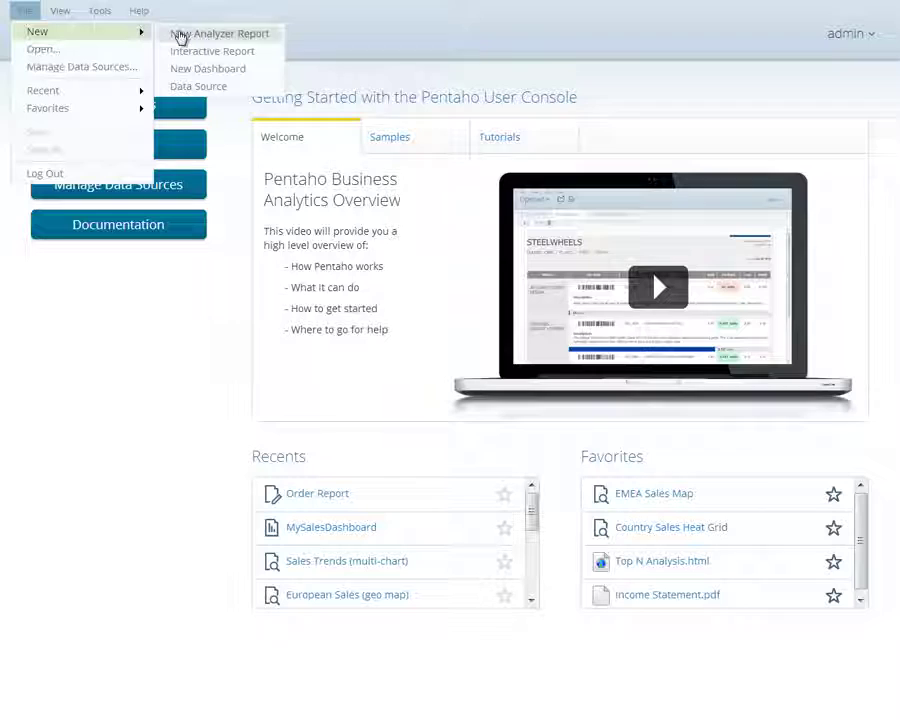
{"action": "mouse_move", "coordinate": [80, 32]}
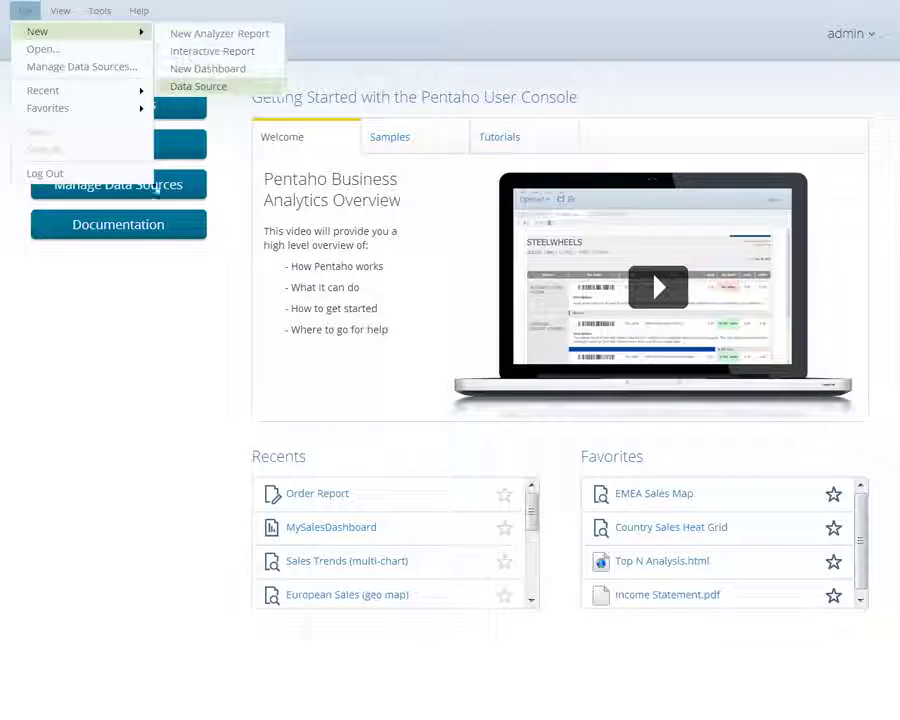
{"action": "left_click", "coordinate": [123, 321]}
{"action": "left_click", "coordinate": [175, 144]}
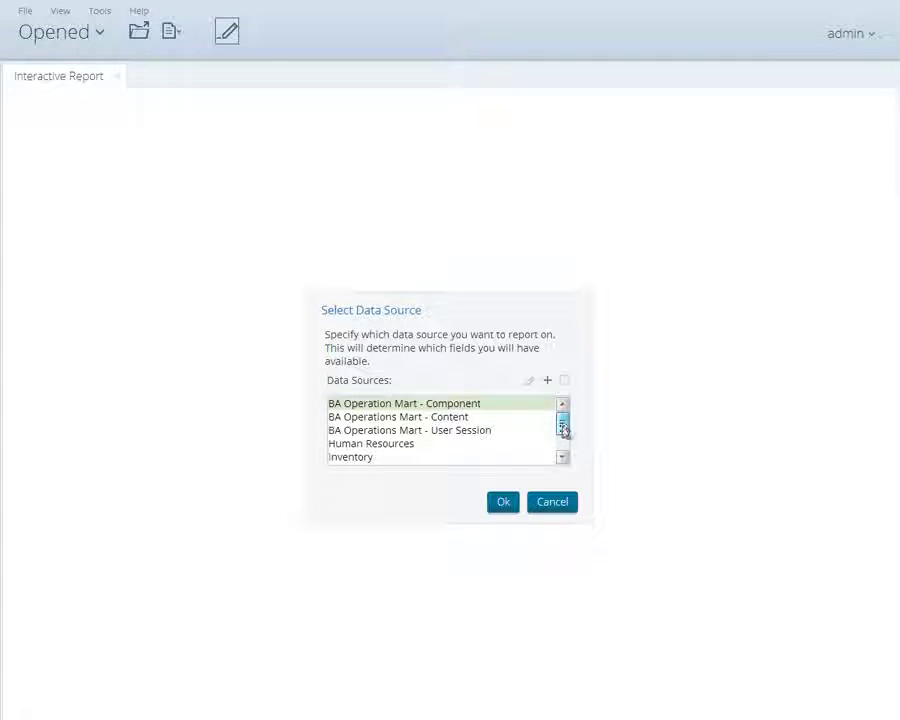
Step: Pick MySalesSource from the data source list and confirm it
{"action": "scroll", "coordinate": [562, 427], "scroll_direction": "down", "scroll_amount": 2}
{"action": "scroll", "coordinate": [560, 436], "scroll_direction": "down", "scroll_amount": 1}
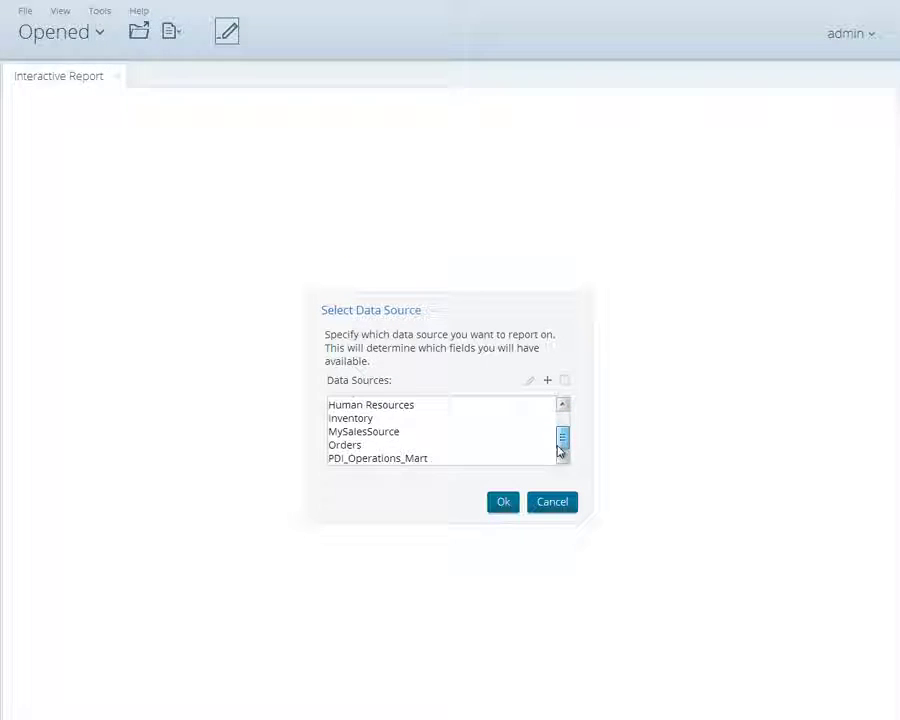
{"action": "left_click", "coordinate": [463, 430]}
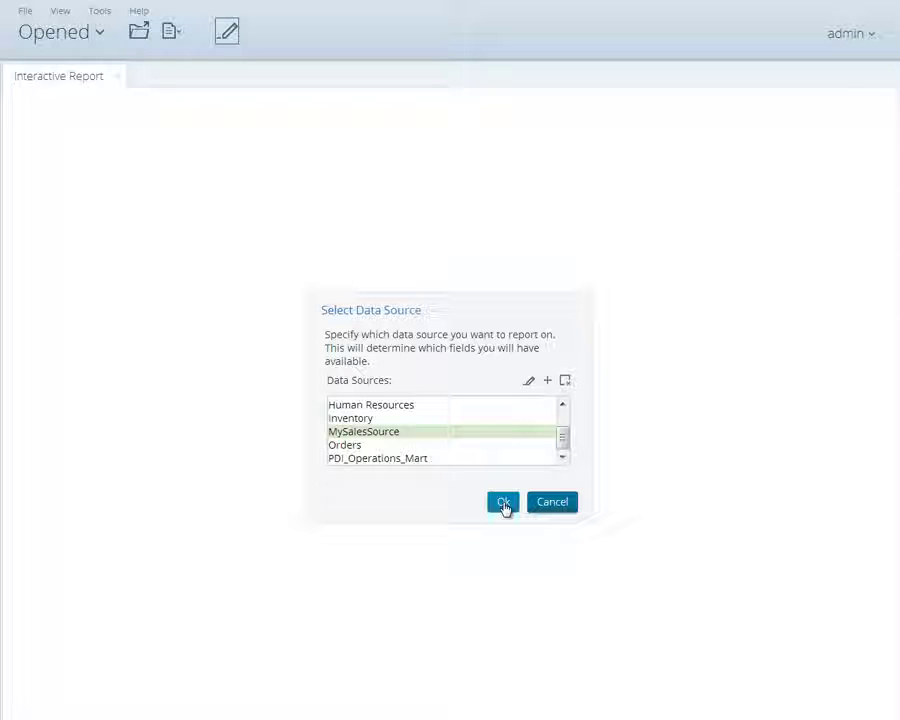
{"action": "left_click", "coordinate": [504, 503]}
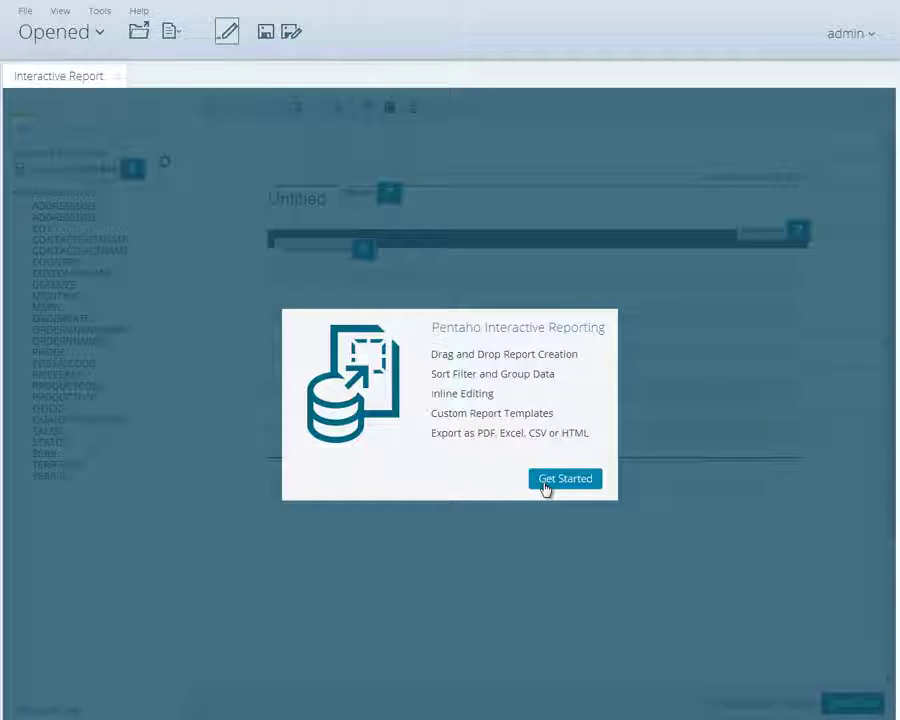
Step: Dismiss the welcome popup with Get Started and hide the tip balloons
{"action": "left_click", "coordinate": [545, 486]}
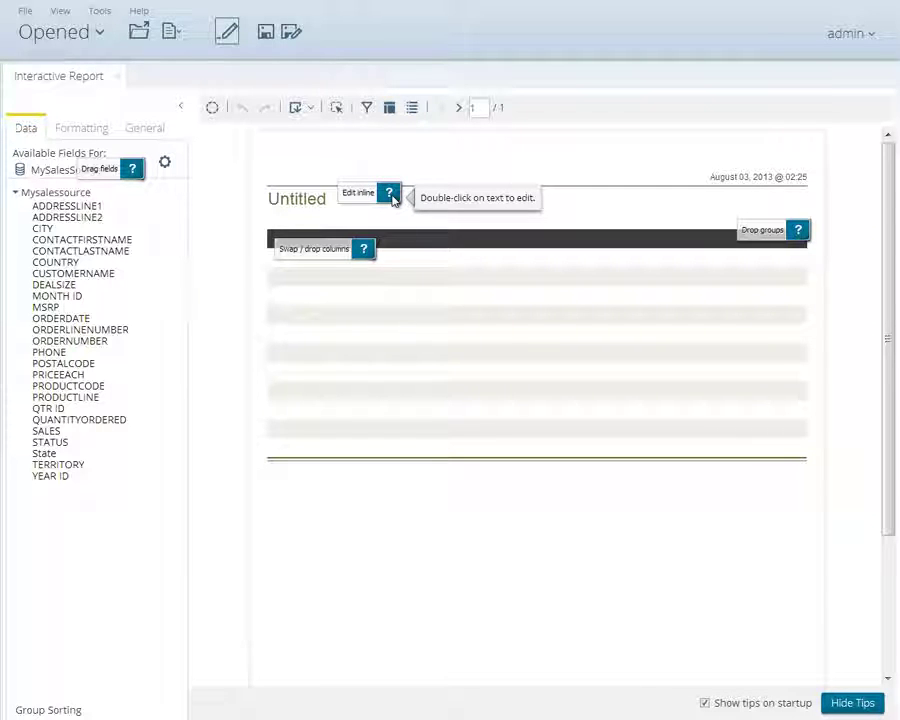
{"action": "left_click", "coordinate": [851, 706]}
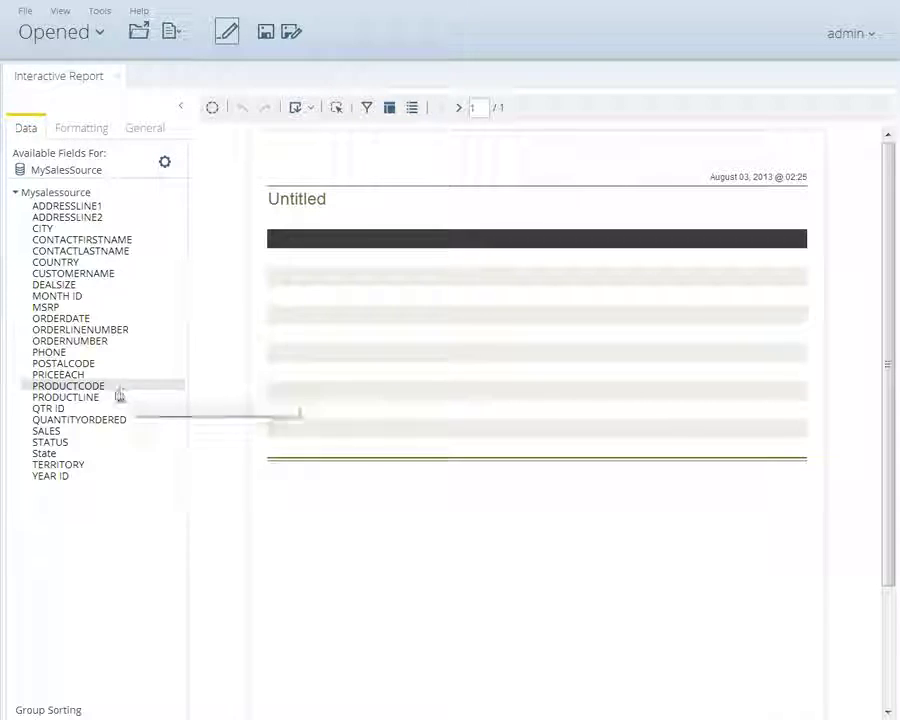
Step: Group by PRODUCTLINE and add PRODUCTCODE, QUANTITYORDERED and PRICEEACH as report columns
{"action": "mouse_move", "coordinate": [88, 398]}
{"action": "left_mouse_down"}
{"action": "mouse_move", "coordinate": [284, 291]}
{"action": "mouse_move", "coordinate": [323, 237]}
{"action": "left_mouse_up"}
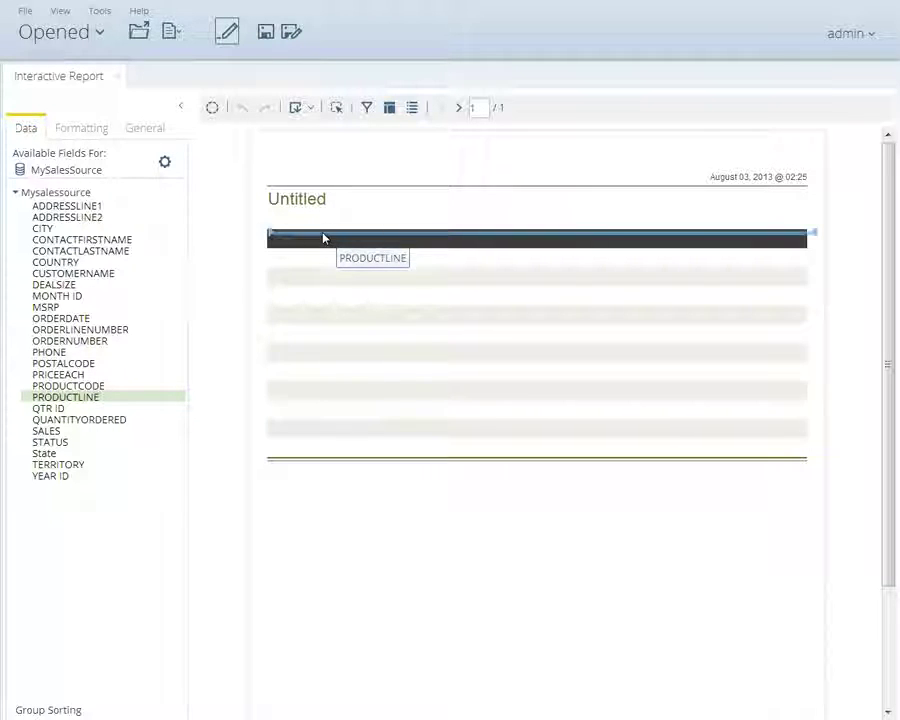
{"action": "left_click_drag", "start_coordinate": [323, 237], "coordinate": [321, 234]}
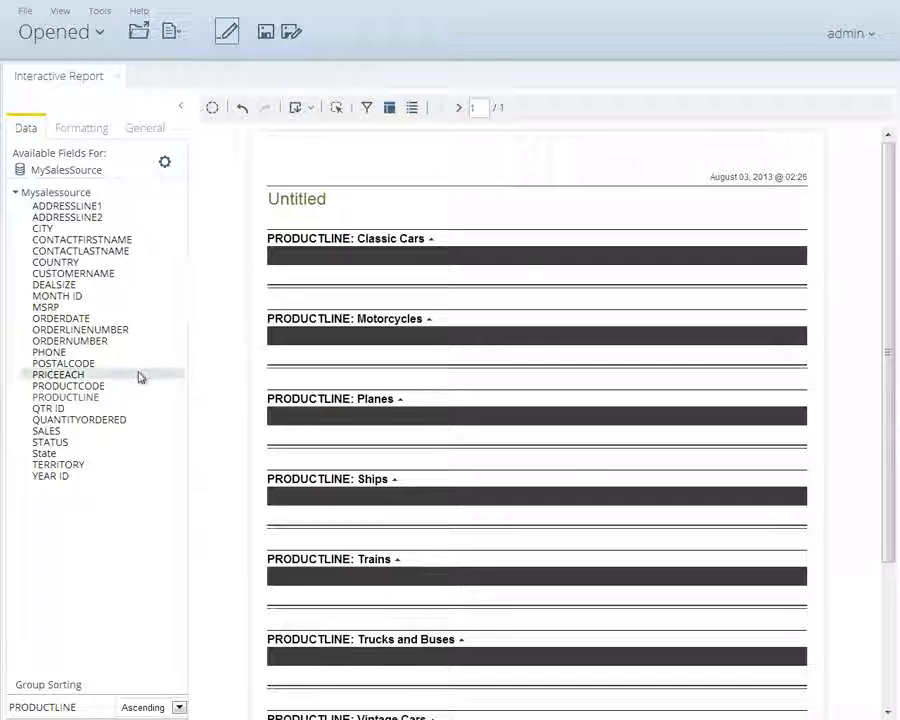
{"action": "mouse_move", "coordinate": [110, 387]}
{"action": "left_mouse_down"}
{"action": "mouse_move", "coordinate": [277, 305]}
{"action": "mouse_move", "coordinate": [293, 269]}
{"action": "mouse_move", "coordinate": [281, 273]}
{"action": "left_mouse_up"}
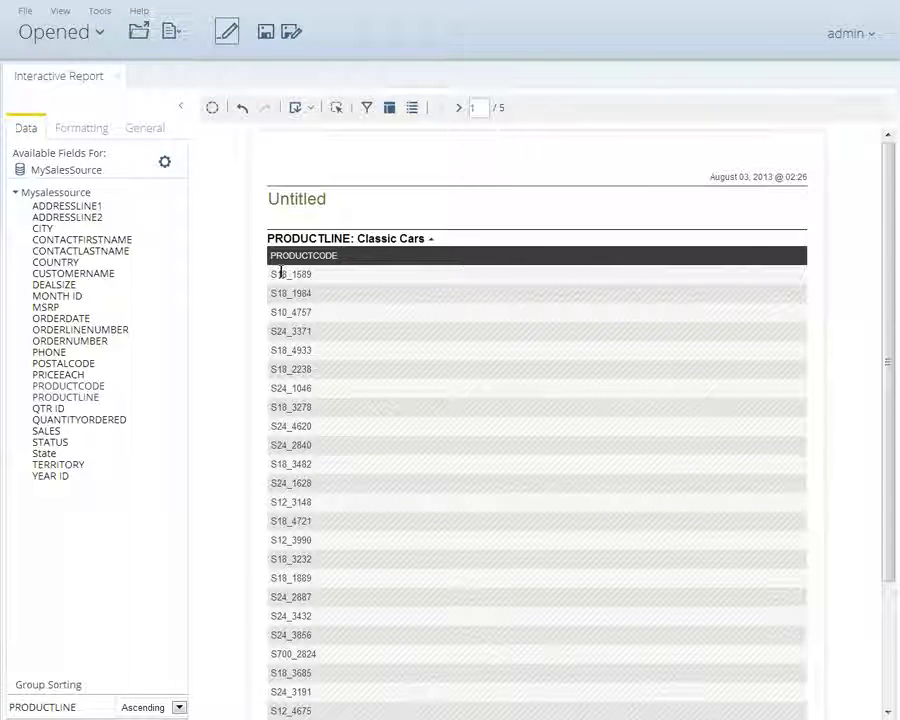
{"action": "left_click", "coordinate": [117, 424]}
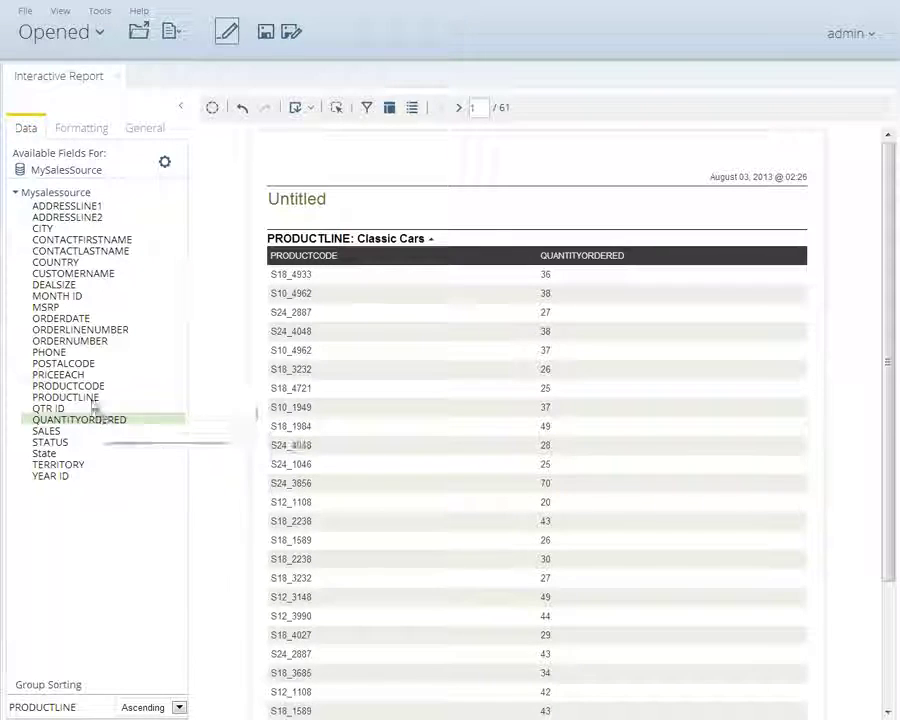
{"action": "left_click", "coordinate": [76, 378]}
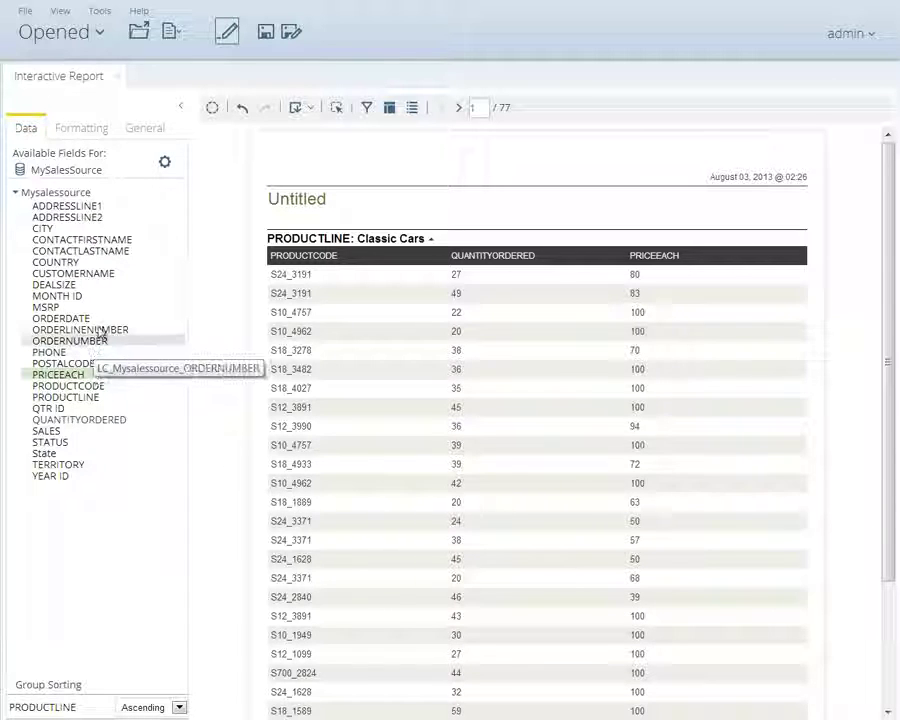
Step: Turn CUSTOMERNAME into a prompt and filter the report to Signal Gift Stores
{"action": "right_click", "coordinate": [112, 281]}
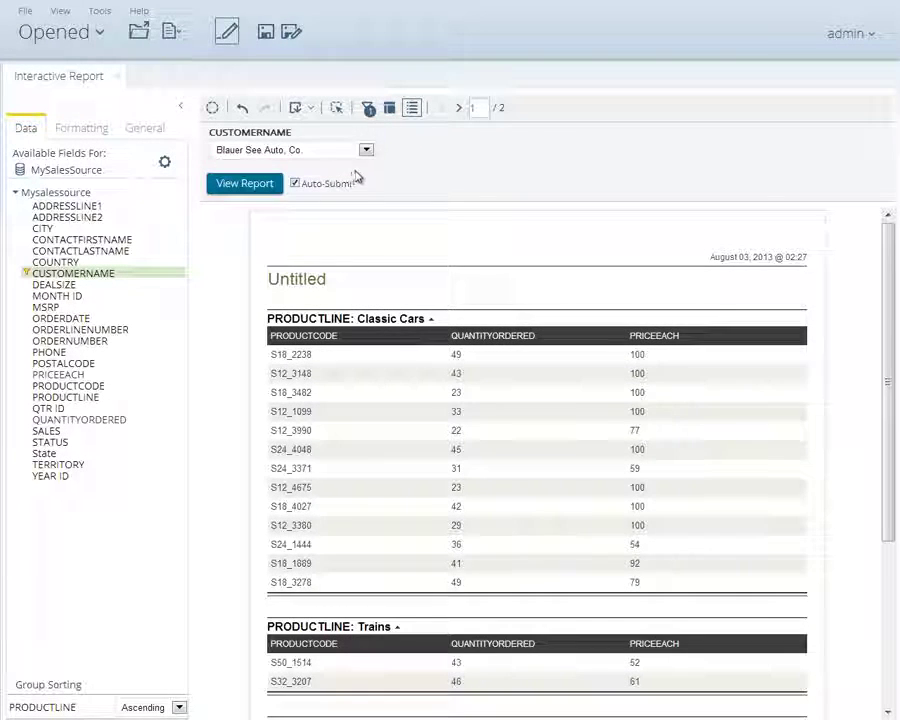
{"action": "left_click", "coordinate": [367, 150]}
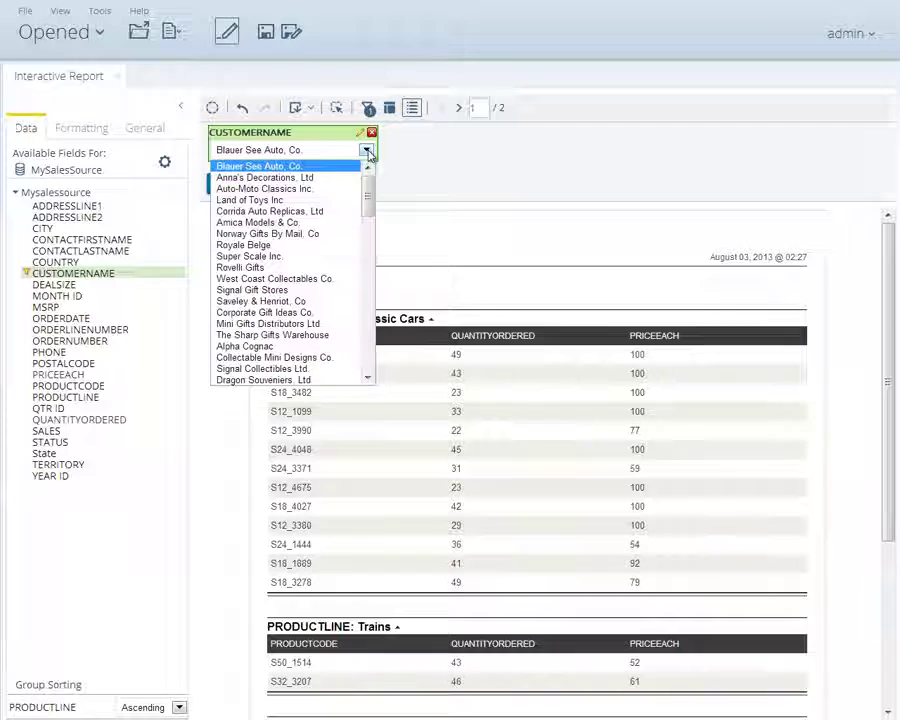
{"action": "left_click", "coordinate": [327, 289]}
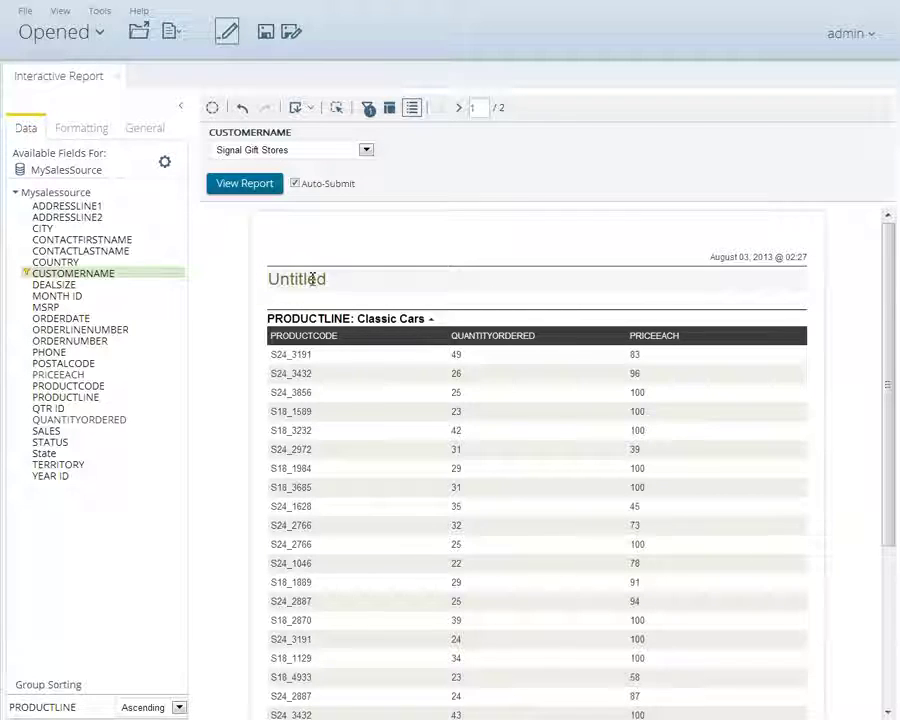
Step: Change the report title from Untitled to 'Order Report'
{"action": "left_click", "coordinate": [304, 280]}
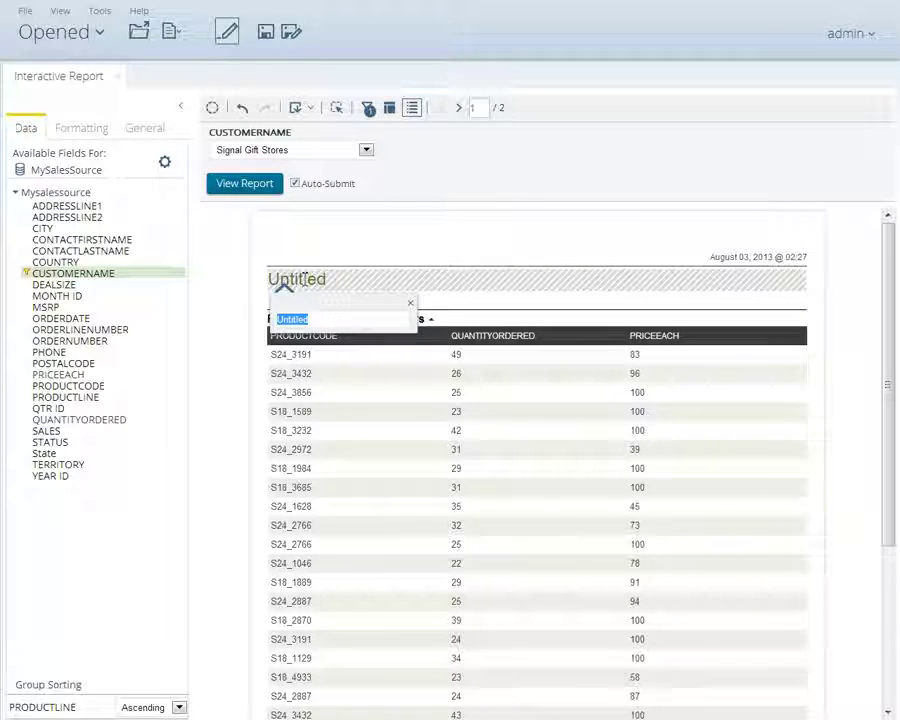
{"action": "type", "text": "Order"}
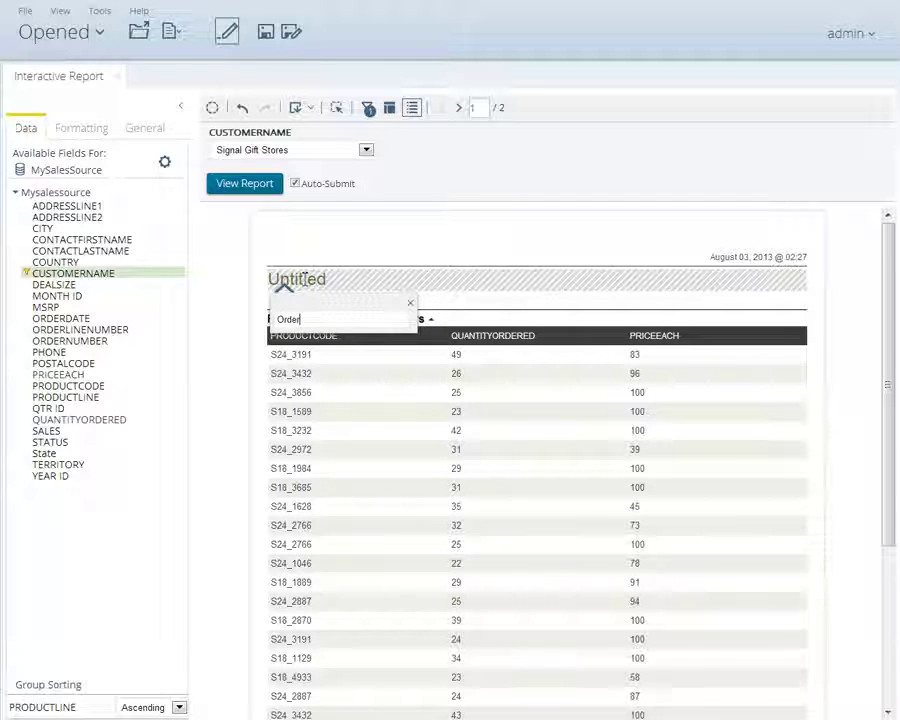
{"action": "type", "text": " Report"}
{"action": "left_click", "coordinate": [458, 308]}
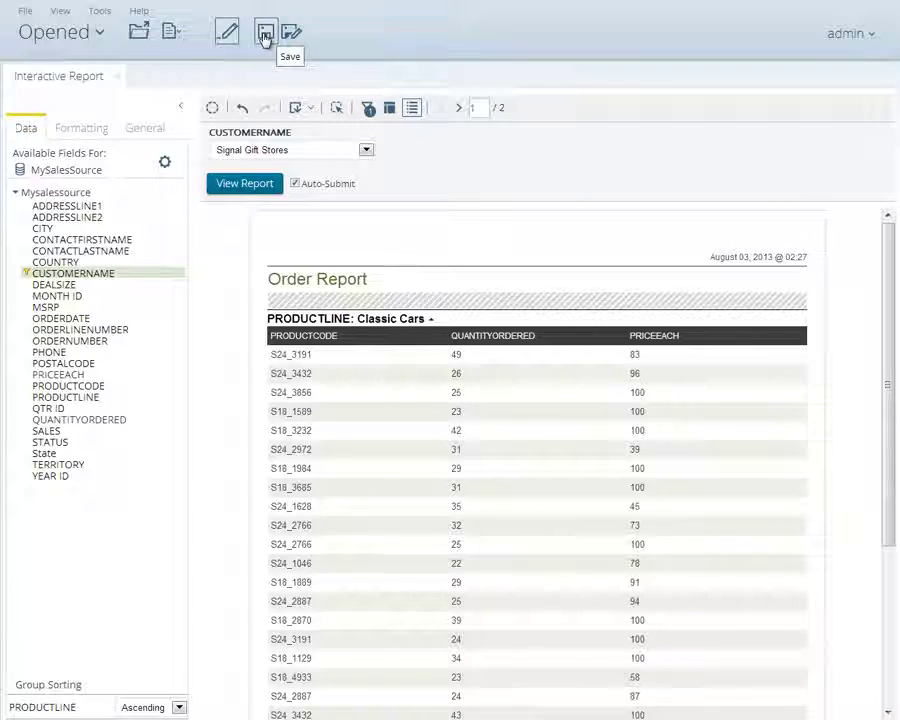
Step: Save the report as 'Order Report' in the public > Steel Wheels folder
{"action": "left_click", "coordinate": [266, 36]}
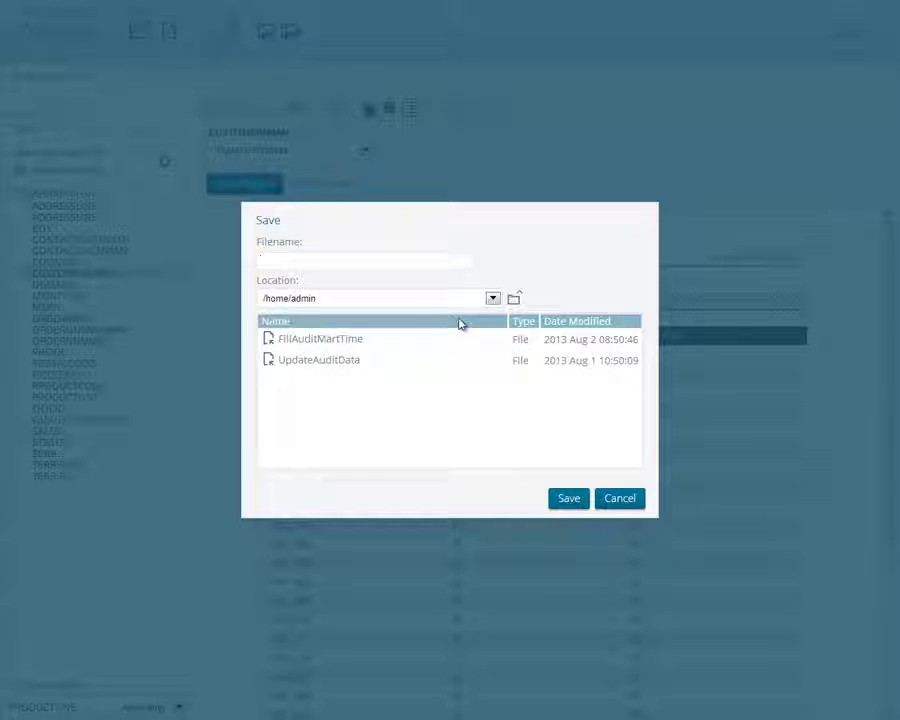
{"action": "left_click", "coordinate": [492, 298]}
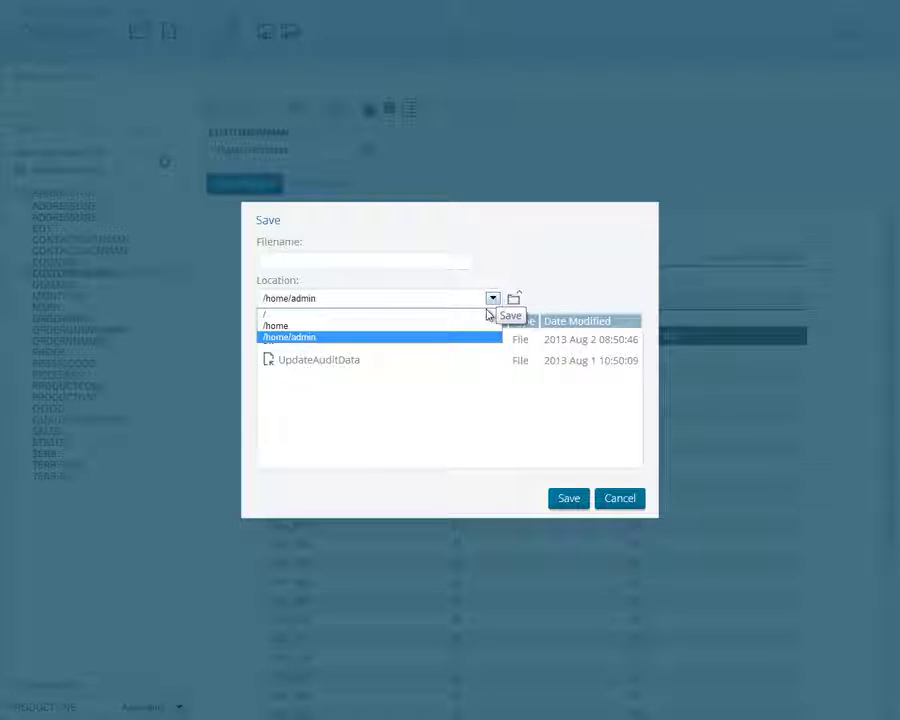
{"action": "left_click", "coordinate": [483, 315]}
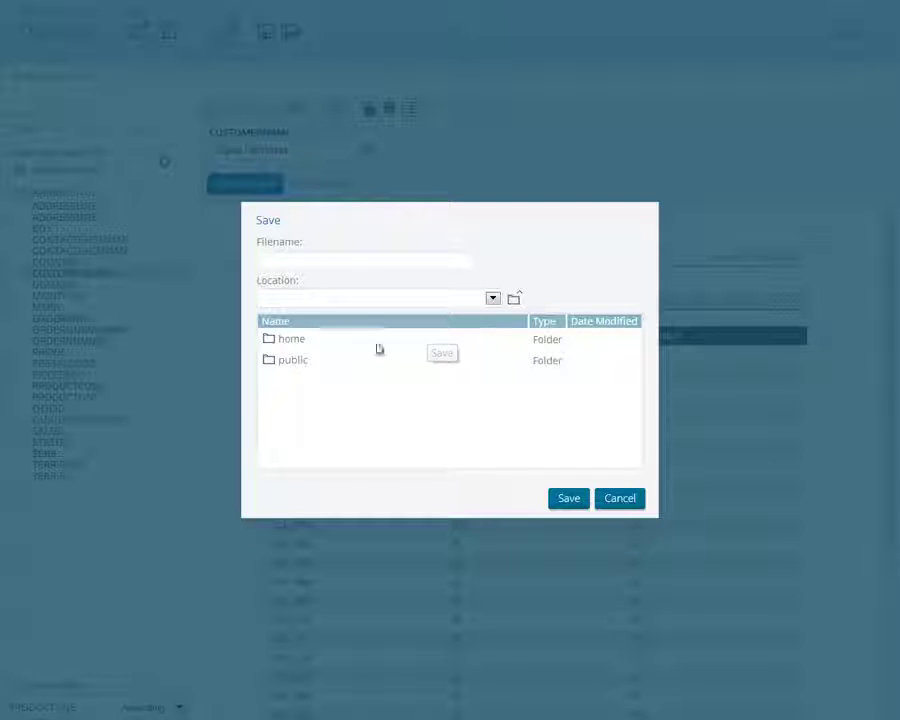
{"action": "double_click", "coordinate": [295, 365]}
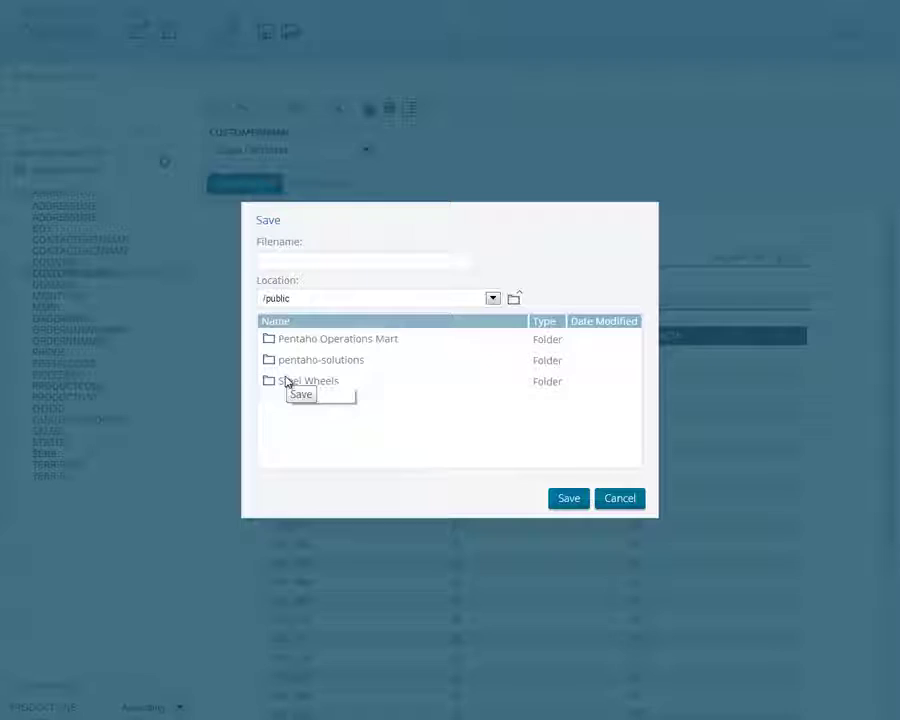
{"action": "double_click", "coordinate": [288, 382]}
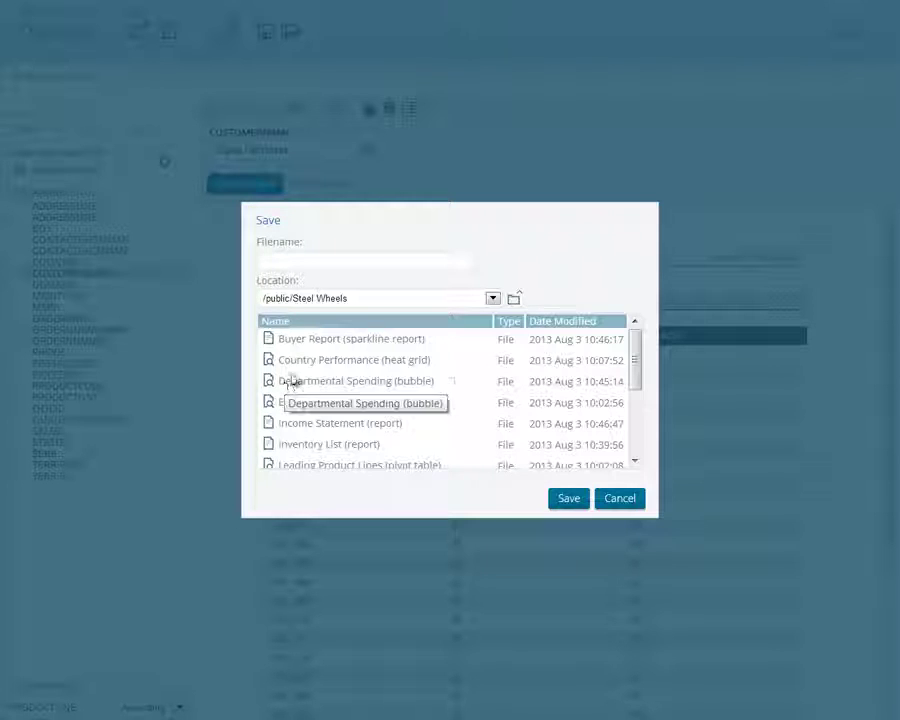
{"action": "left_click", "coordinate": [323, 261]}
{"action": "type", "text": "Or"}
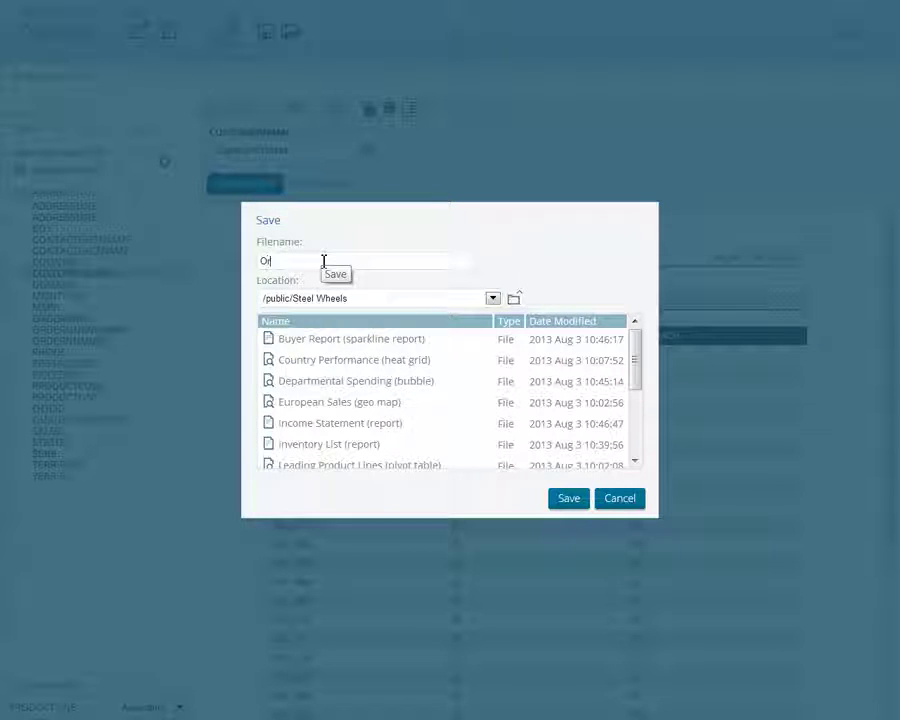
{"action": "type", "text": "der Re"}
{"action": "type", "text": "port"}
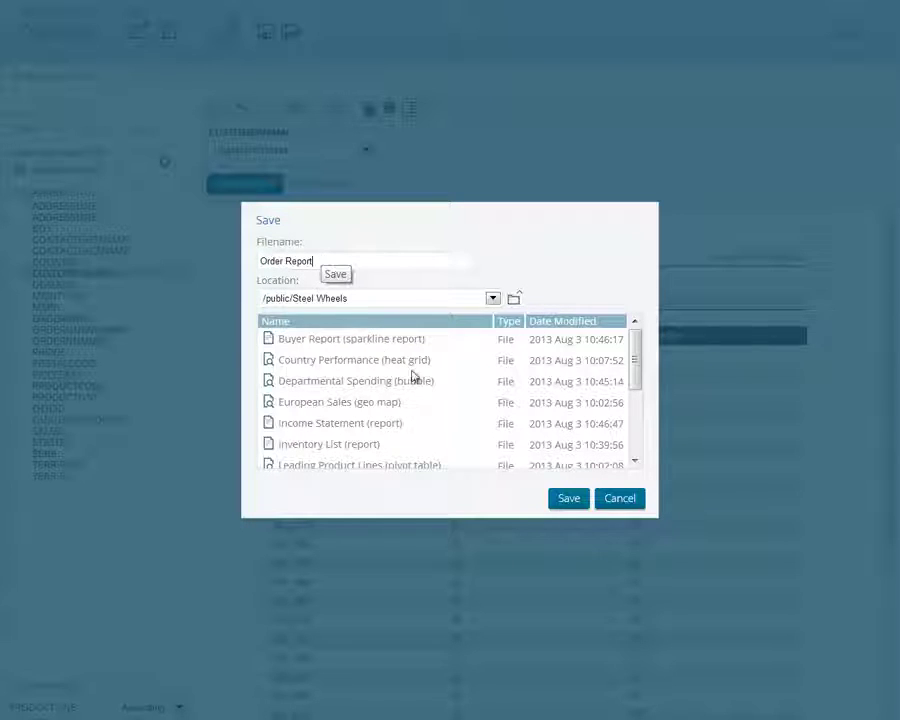
{"action": "left_click", "coordinate": [570, 500]}
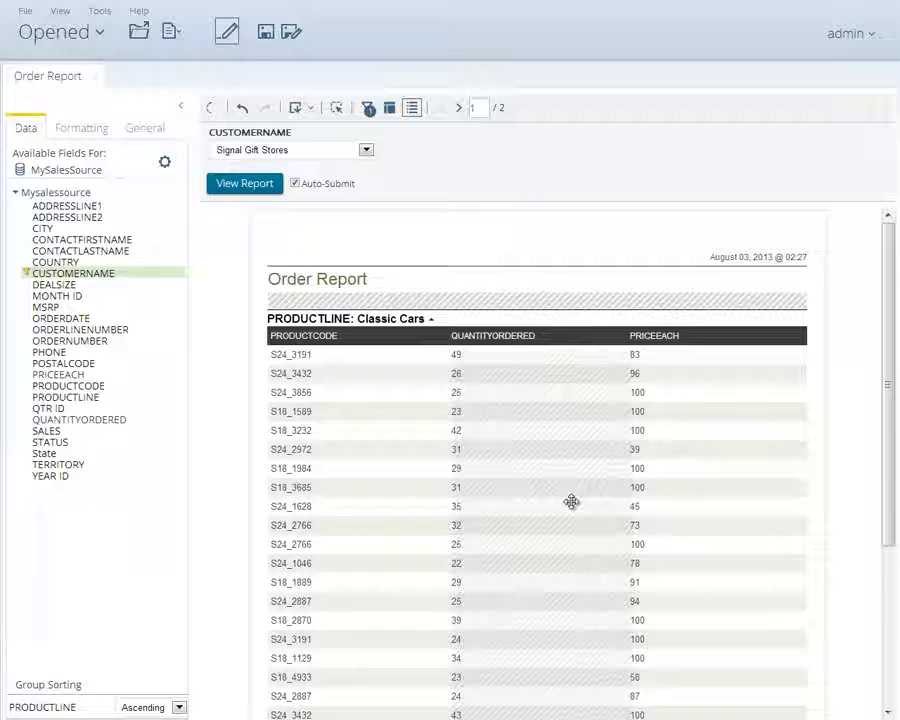